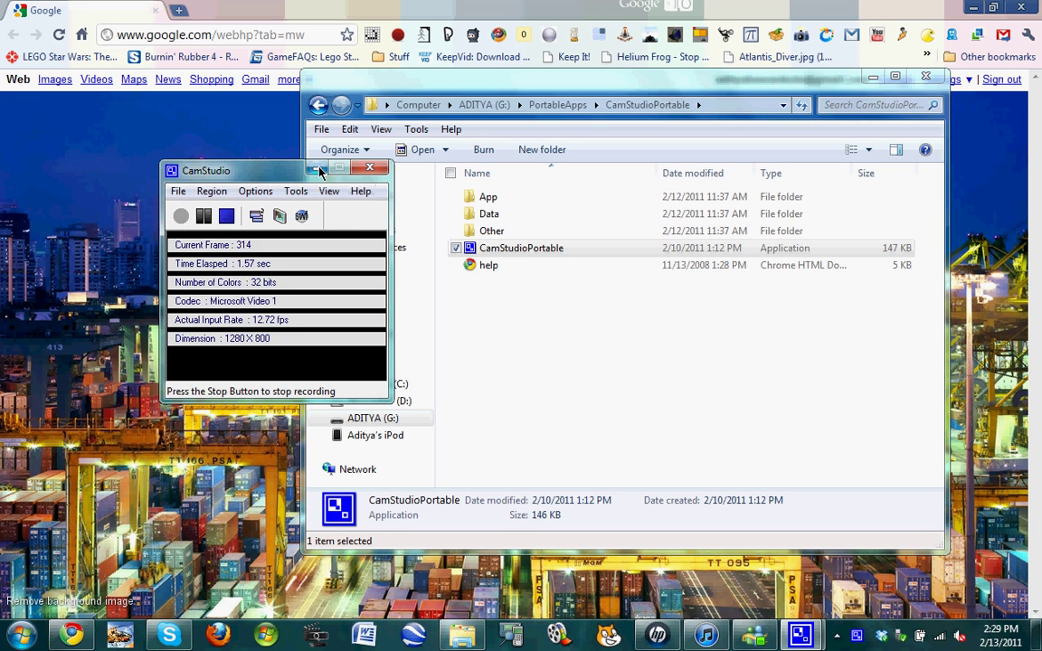
Load mobileheart.com in a new tab and run a phone search for 'Gravity t'
left_click(874, 77)
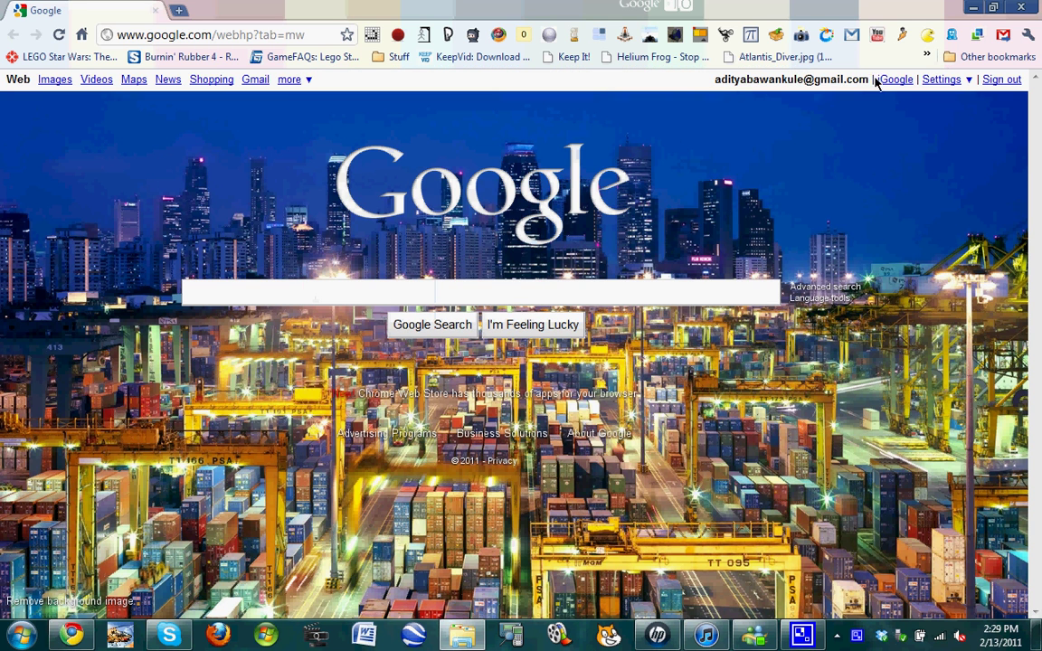
left_click(184, 13)
type("mo")
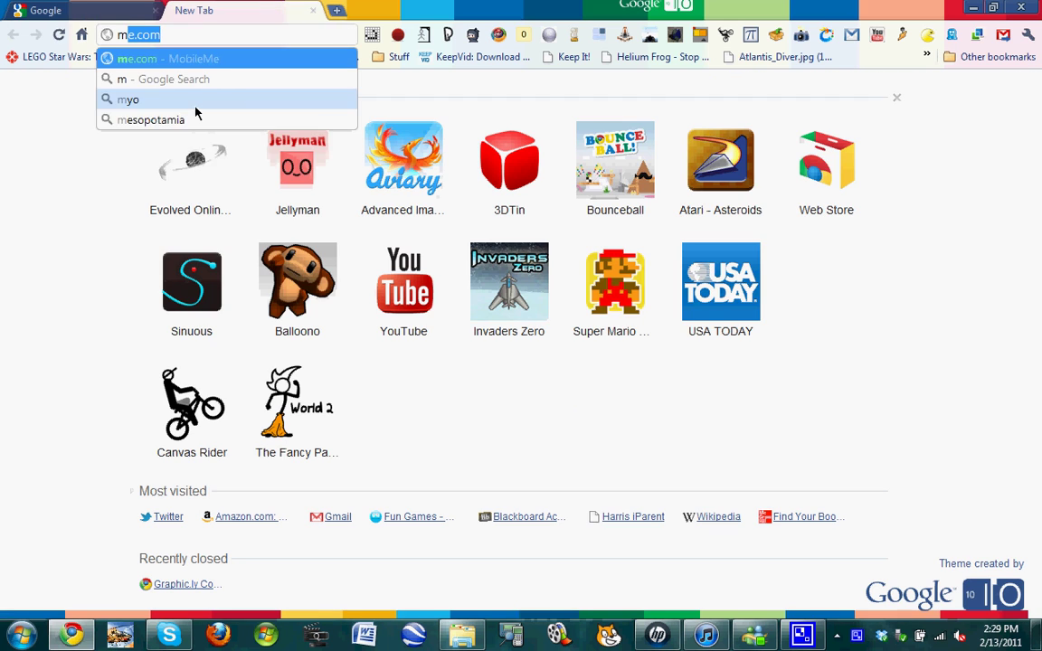
type("bilehea")
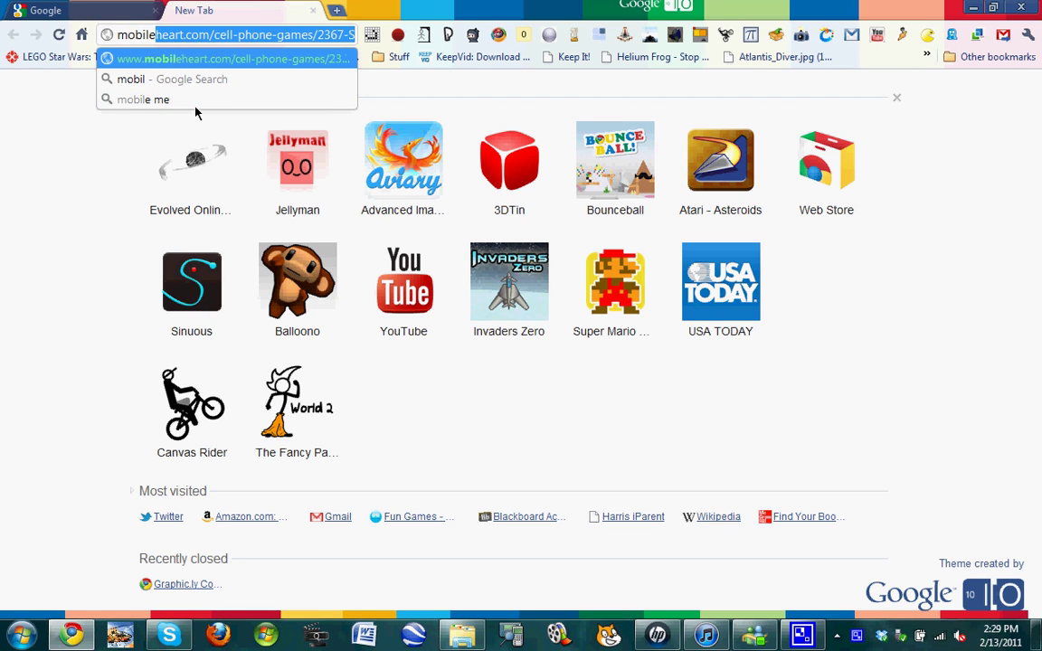
type("r")
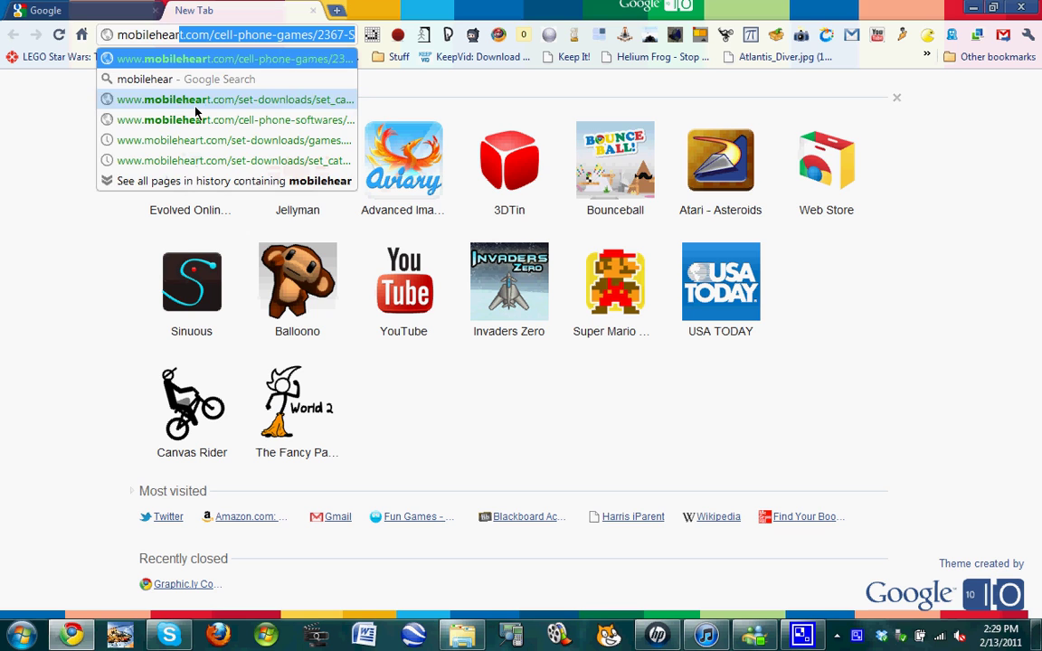
type("t.com")
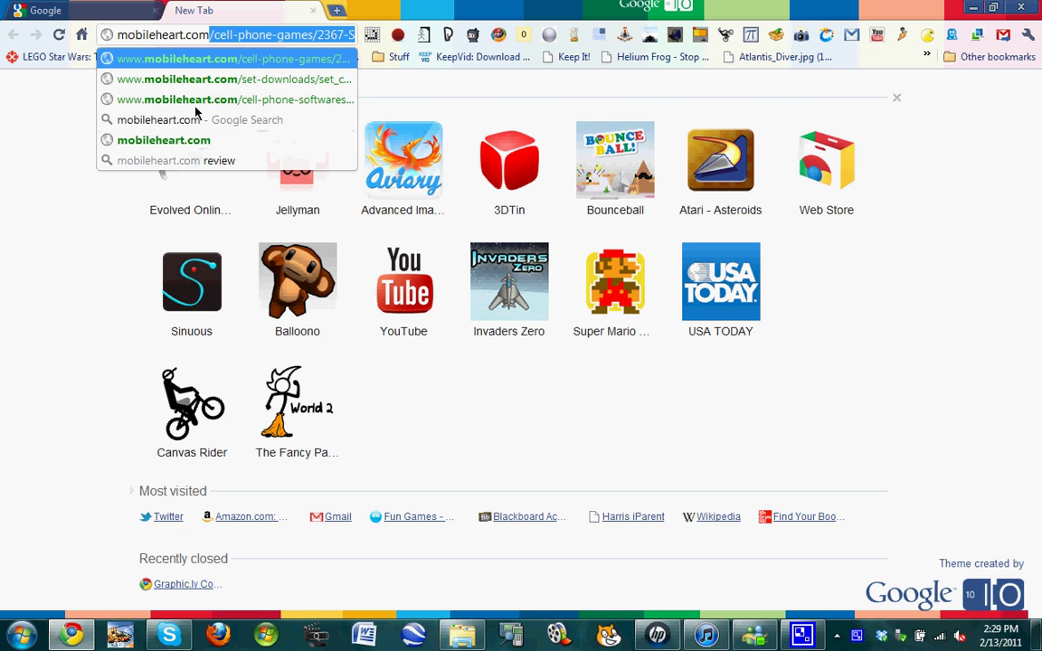
key("Delete")
key("Return")
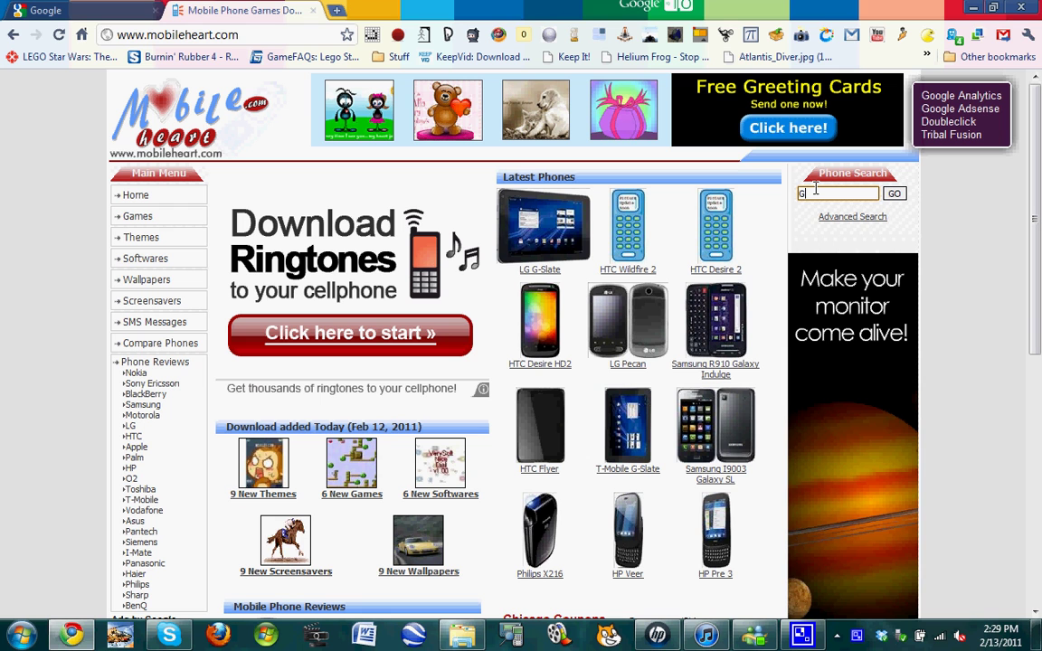
type("Grant")
type("y t")
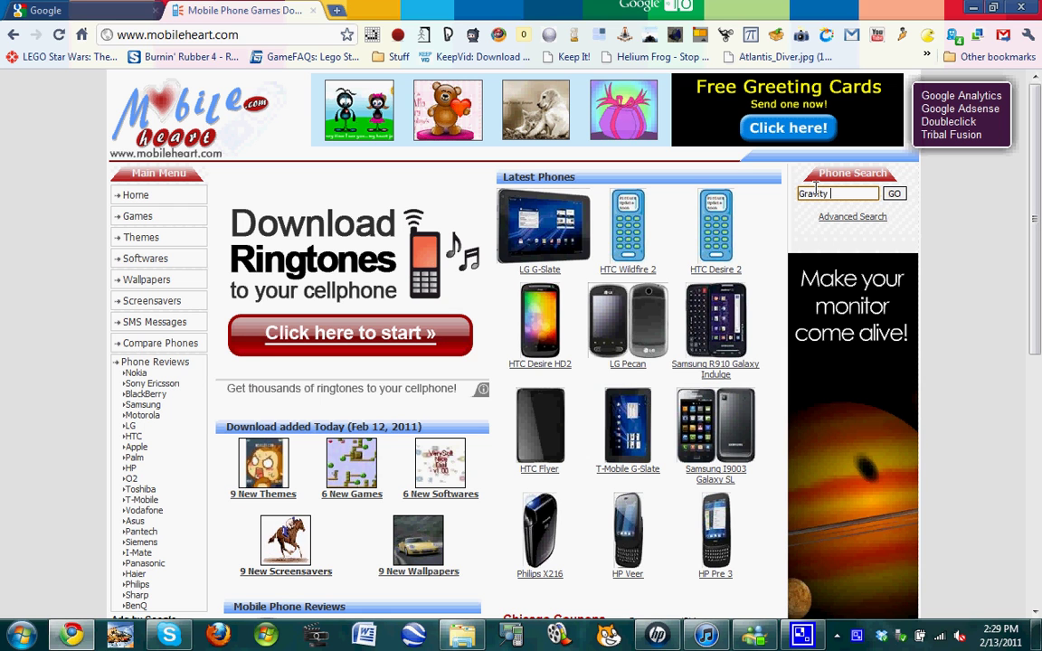
key("Return")
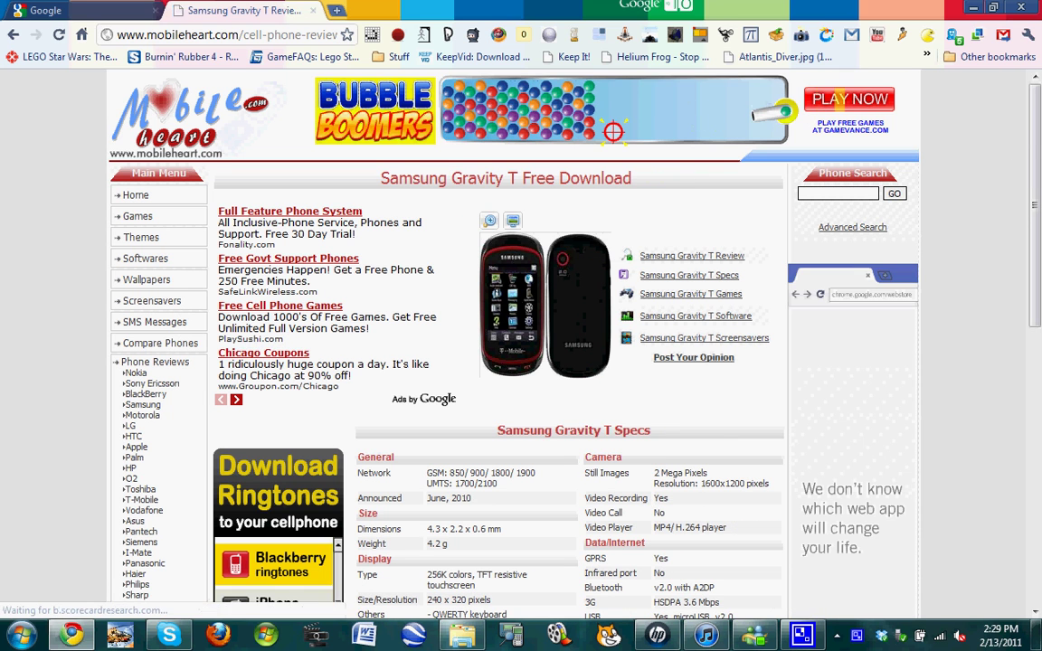
Go to Samsung Gravity T Games, open the Arcade (58) category, and scroll to PongEvolution
scroll(777, 120, "down", 1)
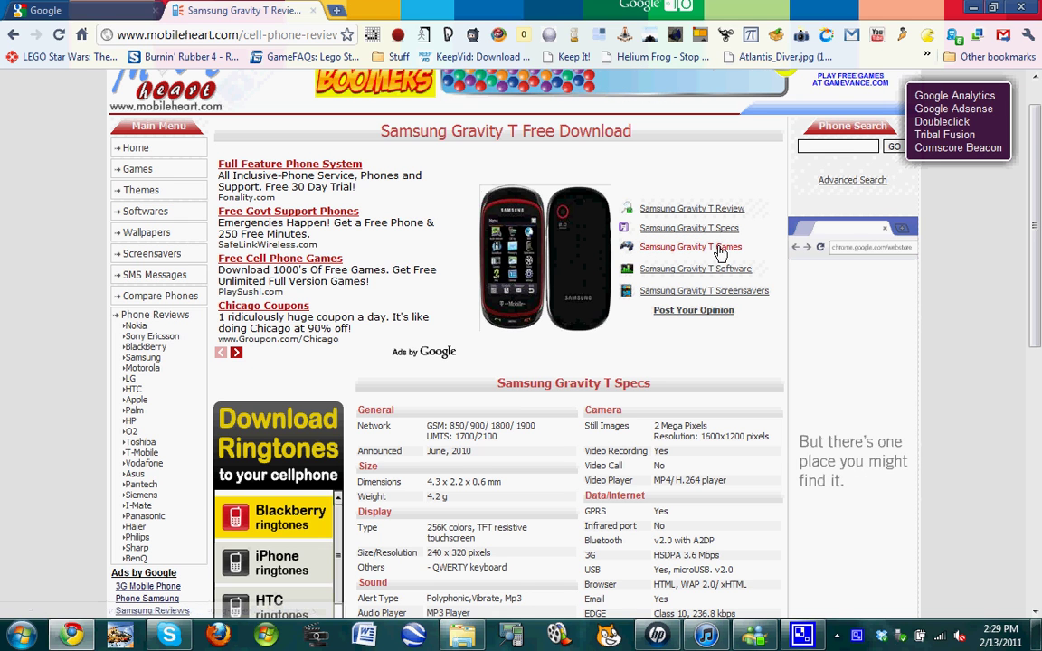
left_click(721, 253)
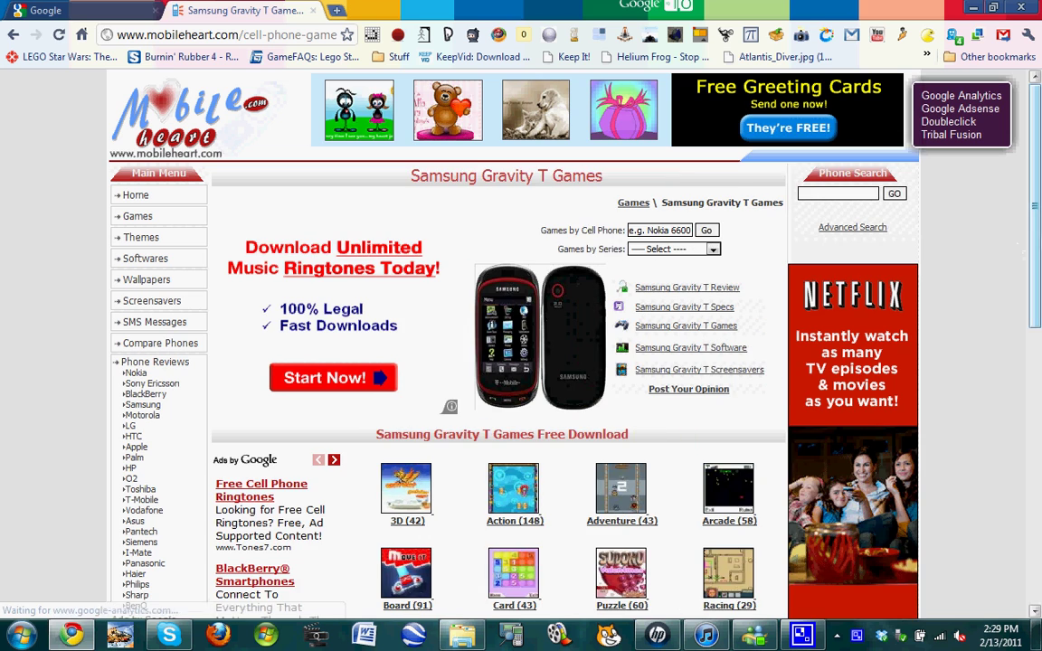
left_click_drag(1036, 244, 1036, 331)
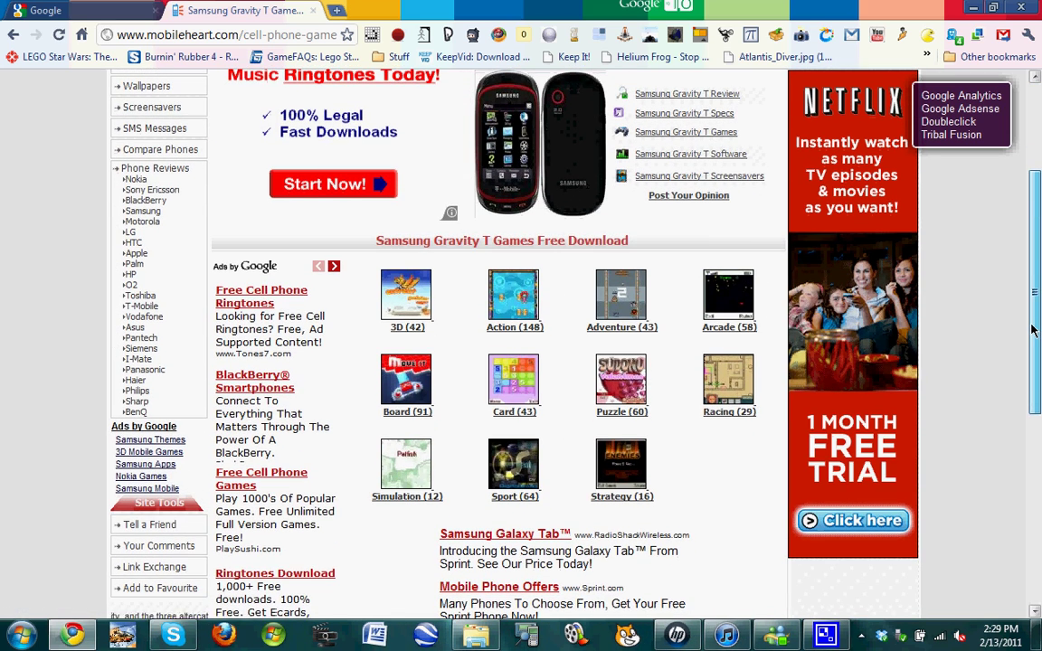
left_click(740, 308)
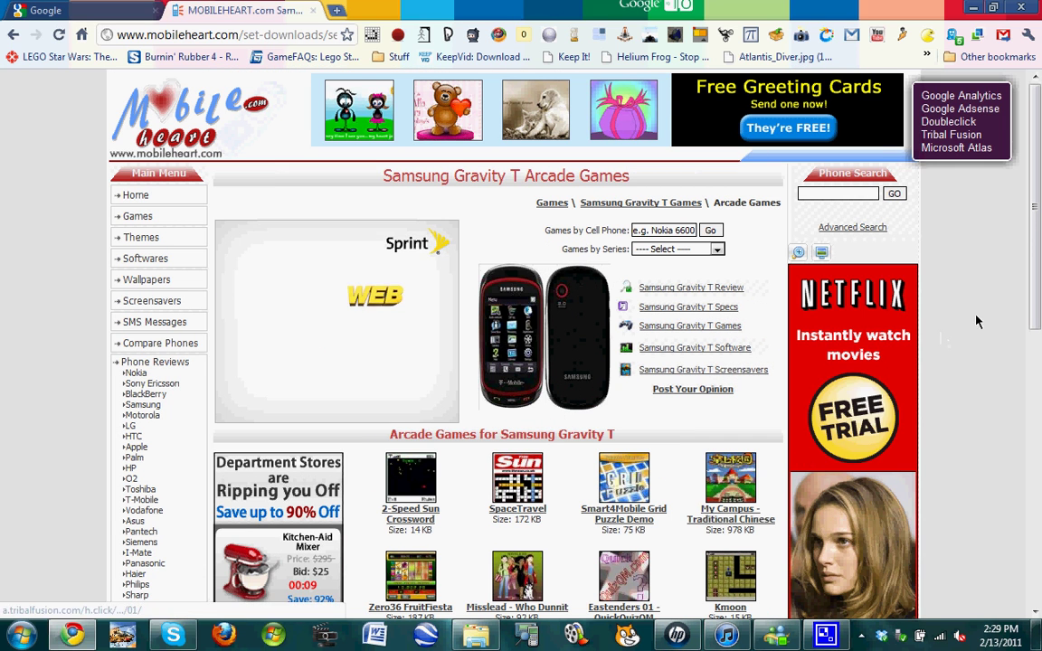
left_click_drag(1035, 260, 1036, 453)
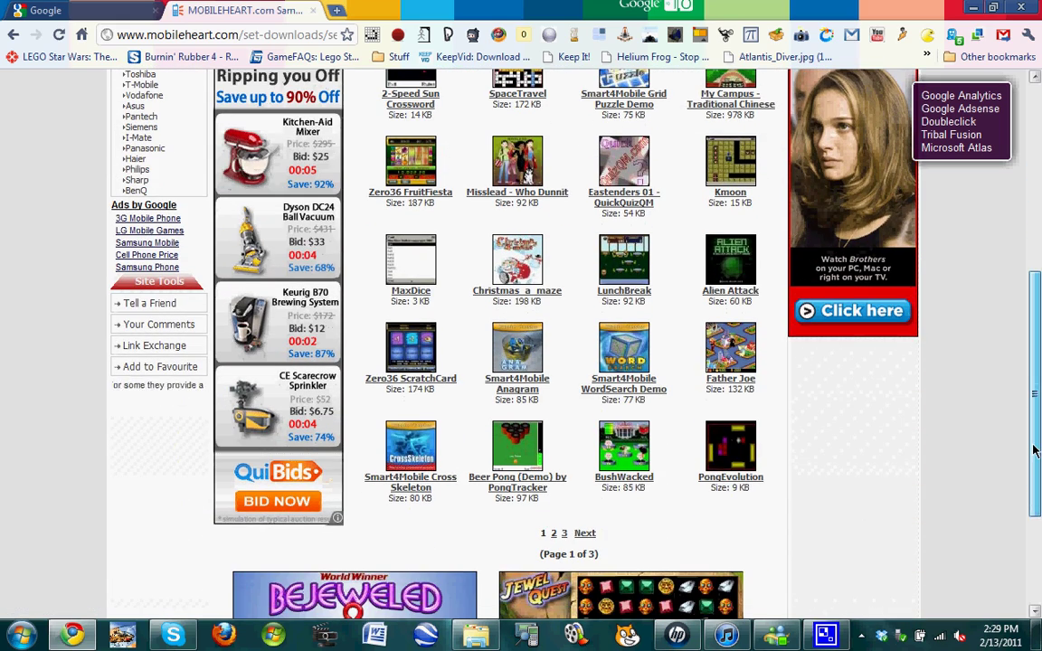
Download the 9 KB PongEvolution arcade .jar and keep it despite the harmful-file warning
left_click(745, 451)
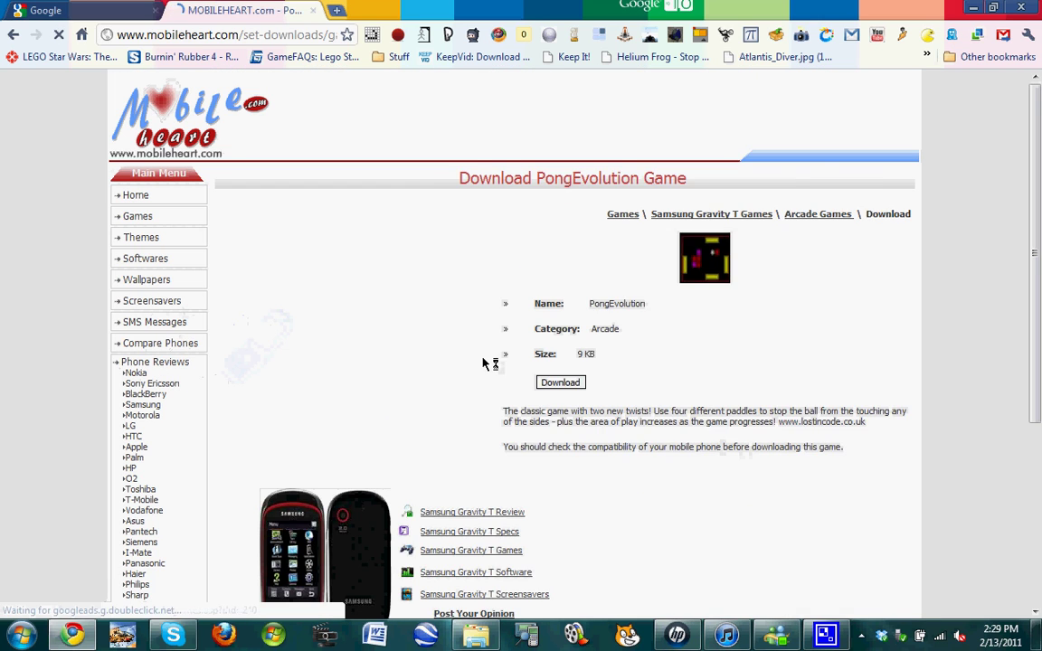
left_click(520, 383)
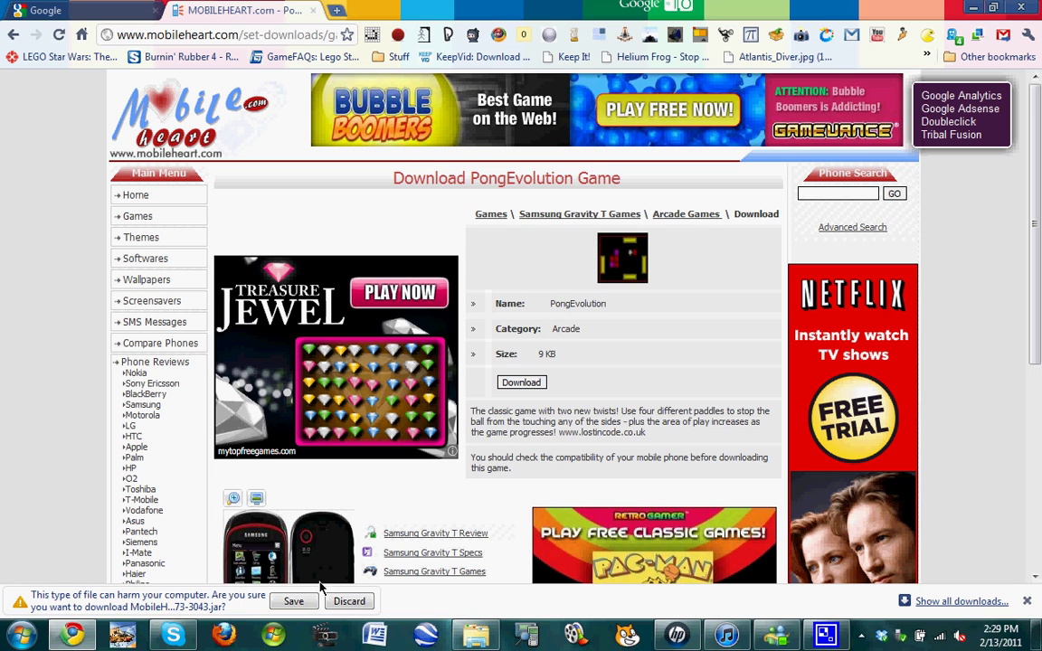
left_click(293, 601)
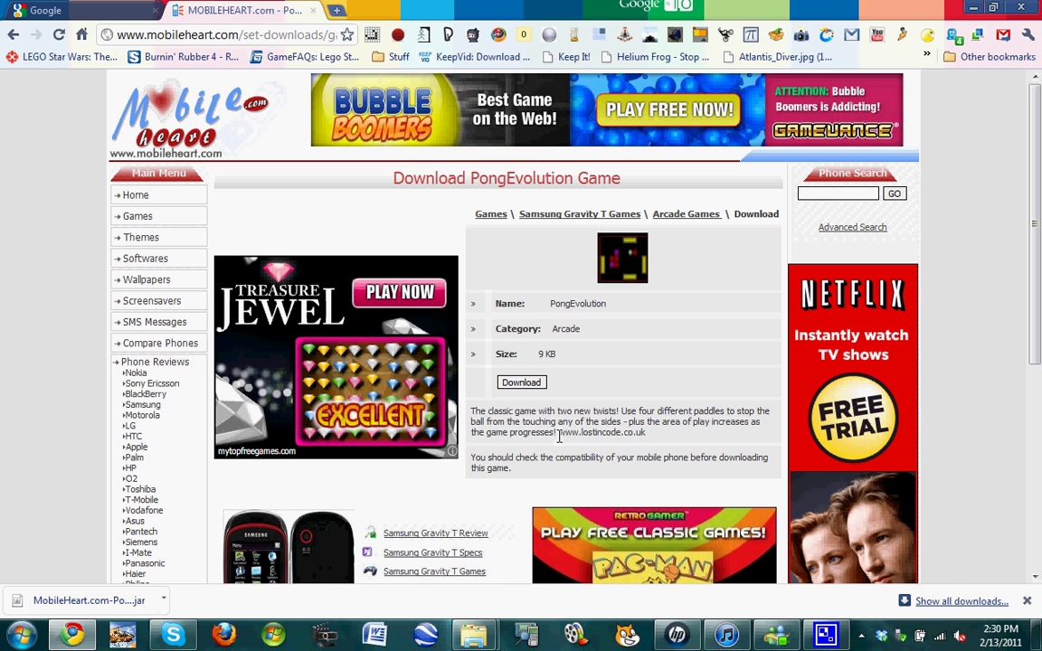
Open the SD card's Other files folder from the AutoPlay window
mouse_move(502, 630)
left_click(483, 485)
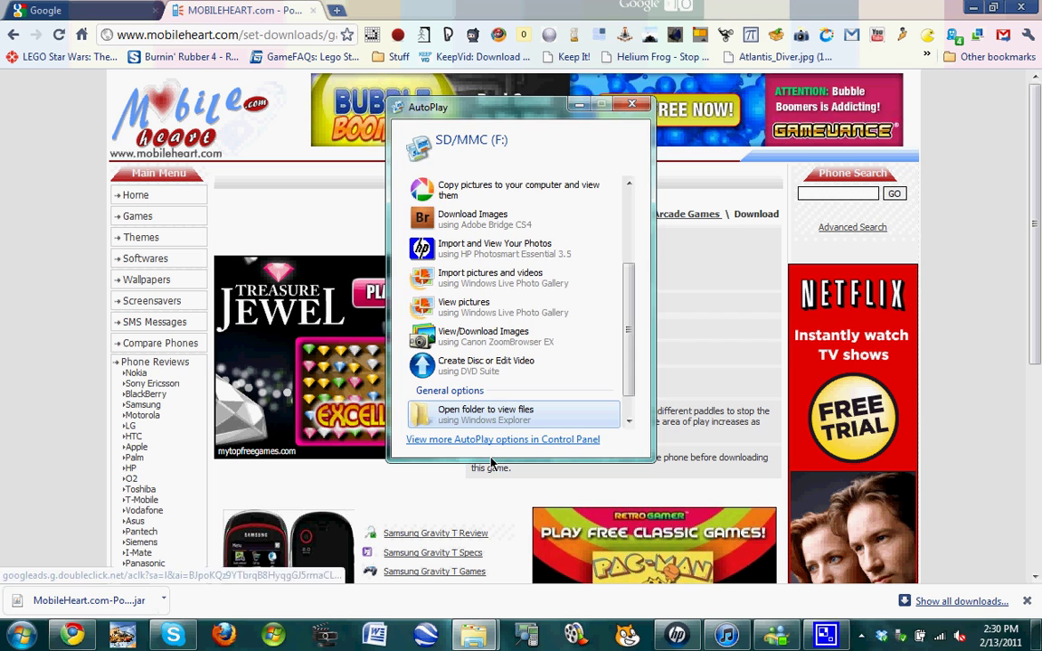
left_click(495, 412)
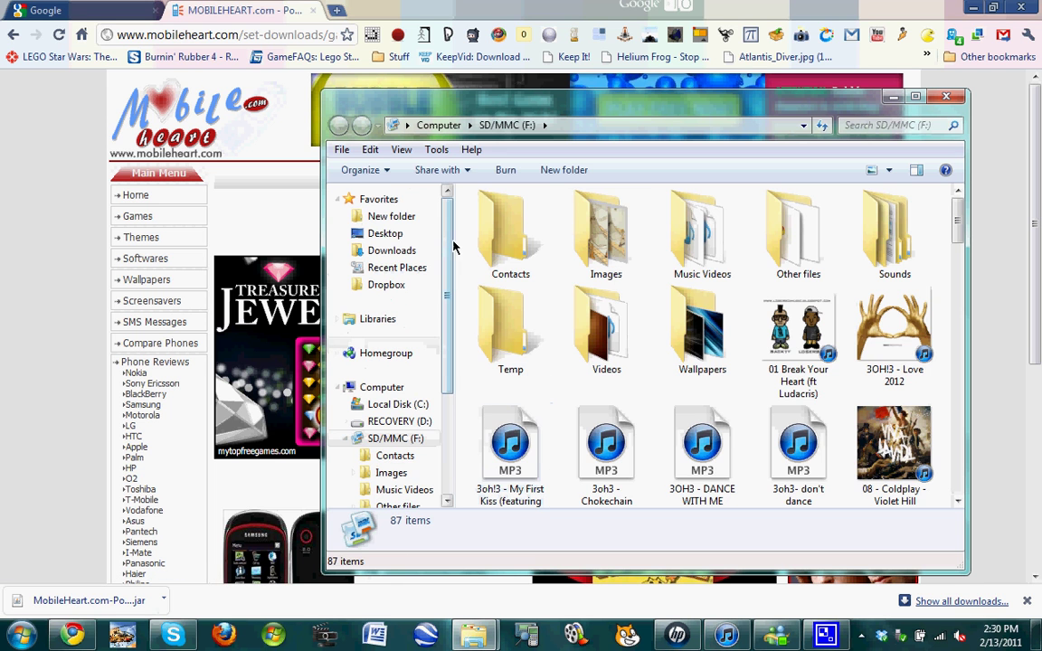
double_click(797, 235)
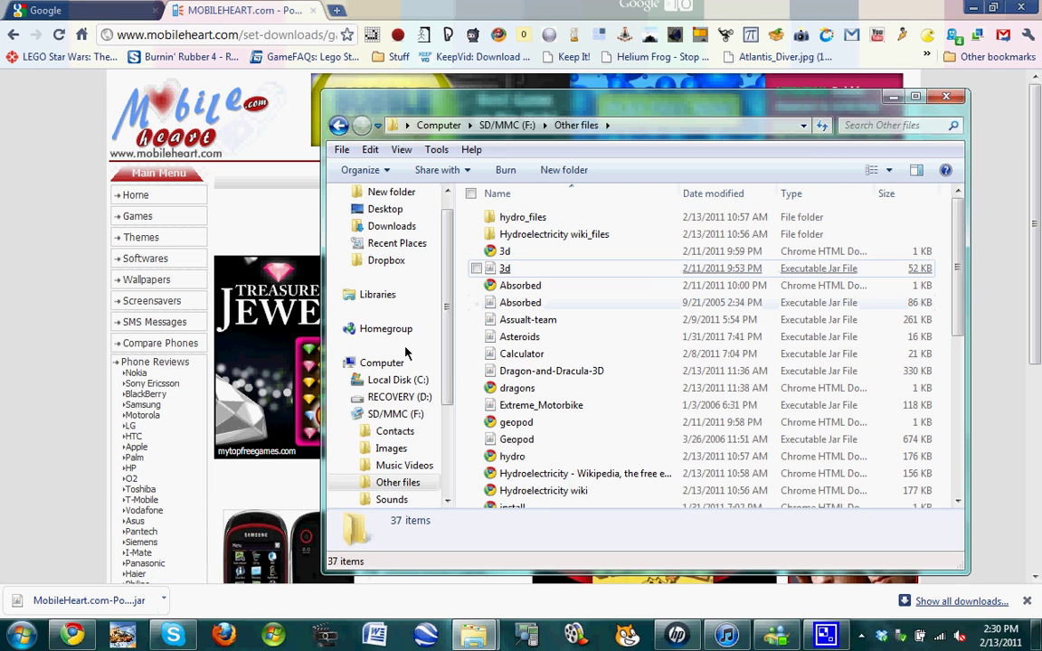
Show the downloaded 9.01 KB PongEvolution .jar in the Downloads folder
left_click(161, 597)
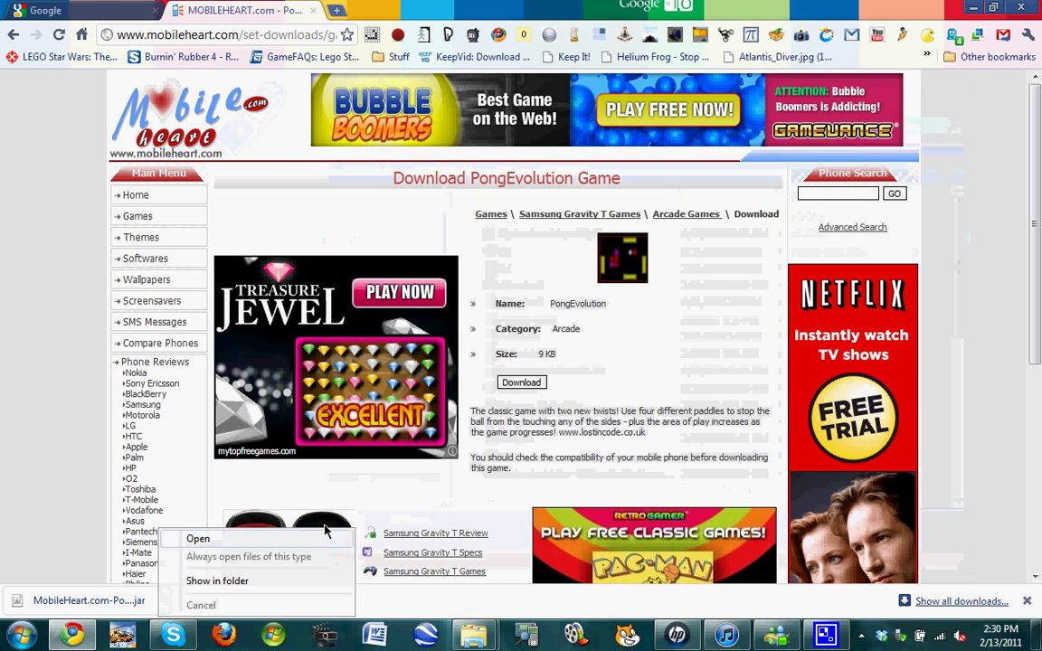
left_click(272, 579)
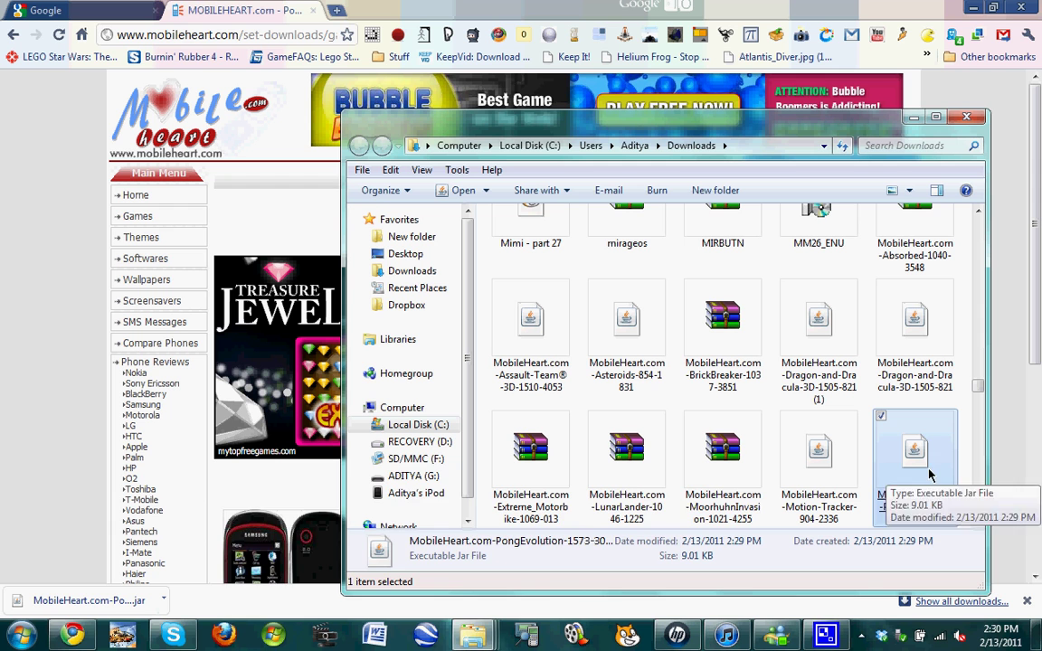
mouse_move(472, 636)
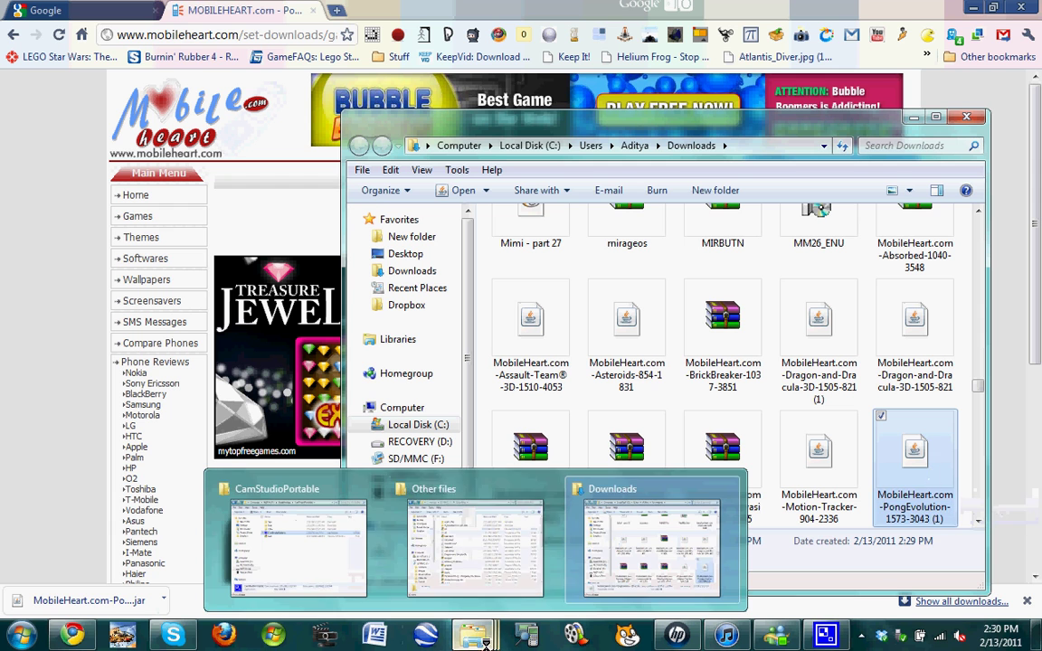
In the card's Other files folder, cancel a rename of the PongEvolution jar and bring up team.html's options
left_click(466, 541)
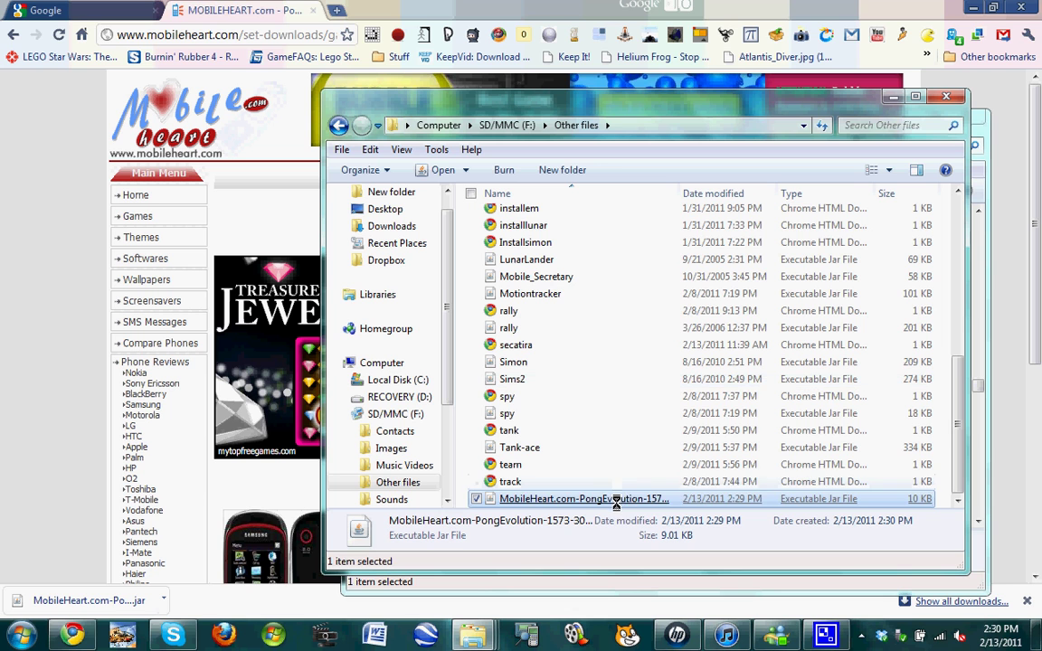
right_click(616, 502)
left_click(660, 464)
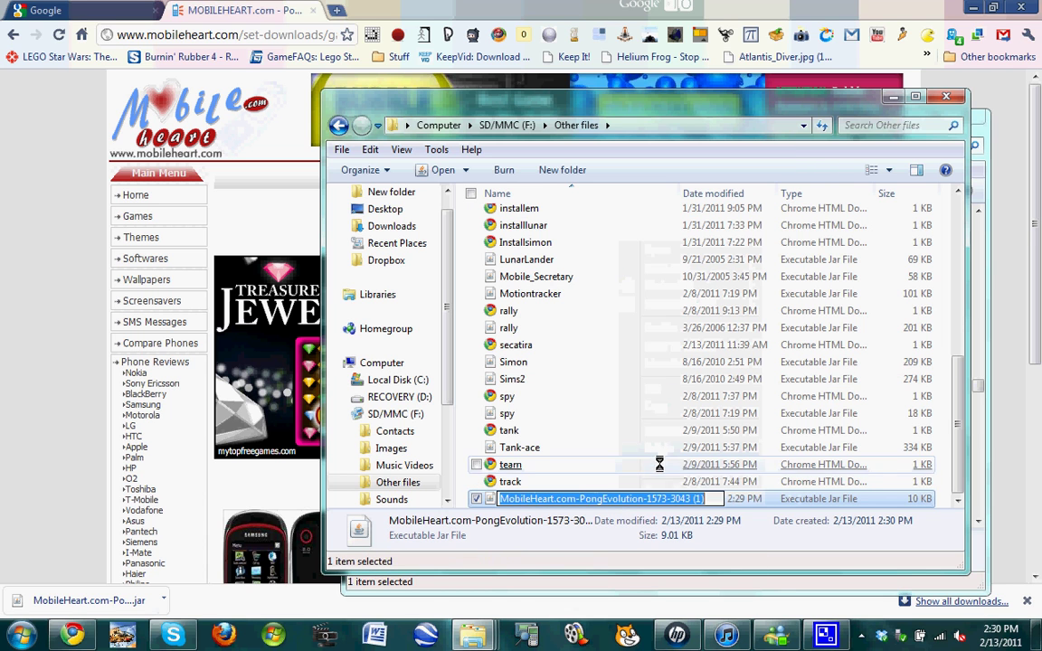
key("Escape")
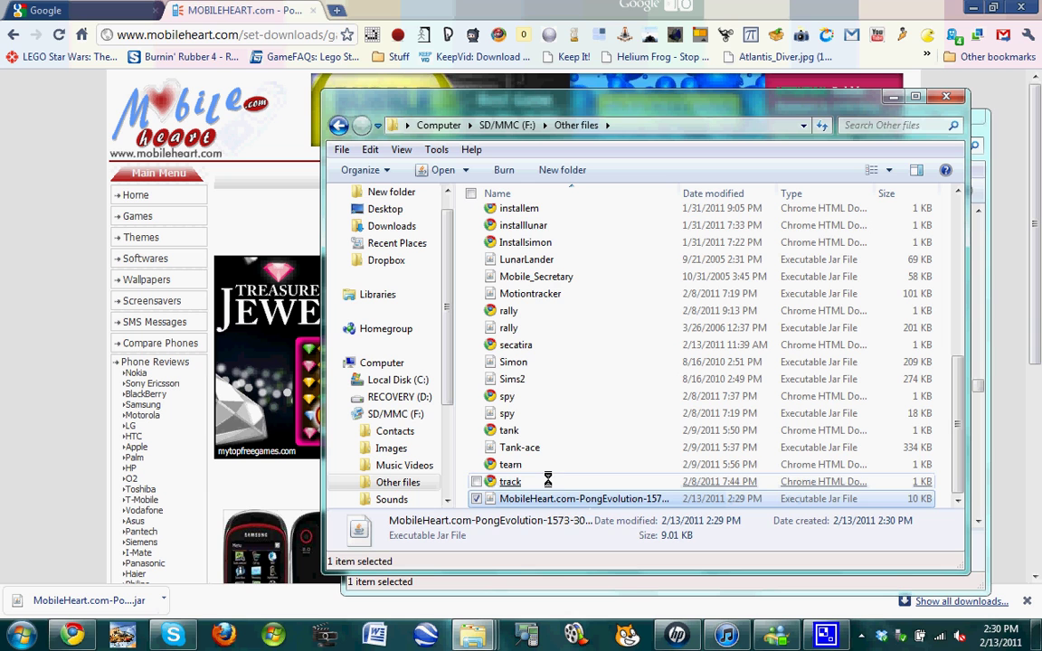
right_click(520, 466)
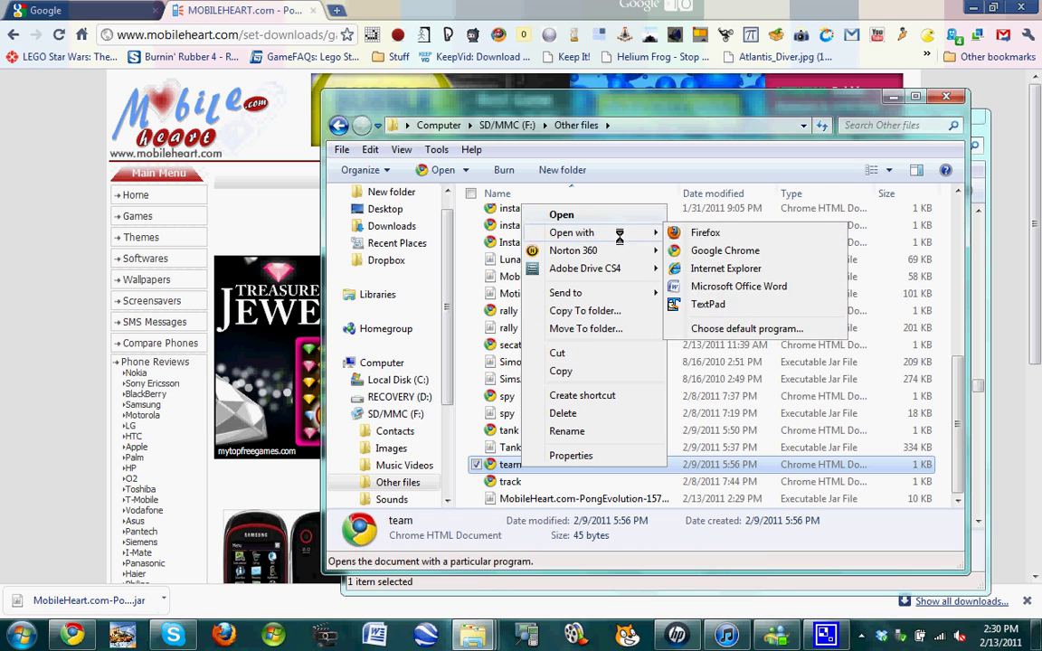
Open team.html in TextPad and dismiss the Tip of the Day
mouse_move(638, 232)
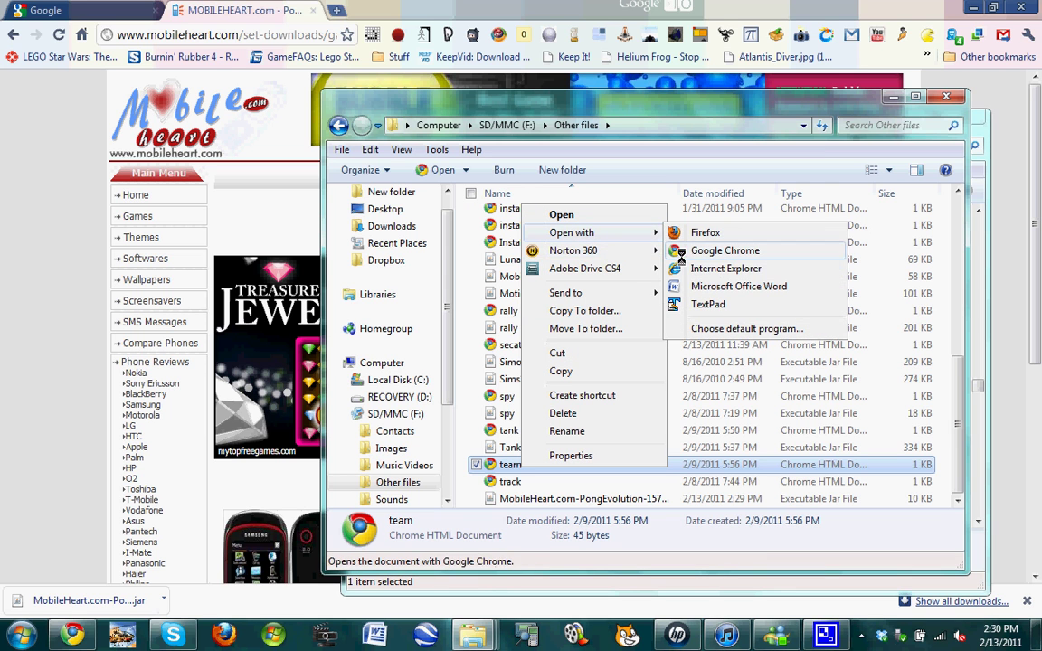
left_click(708, 304)
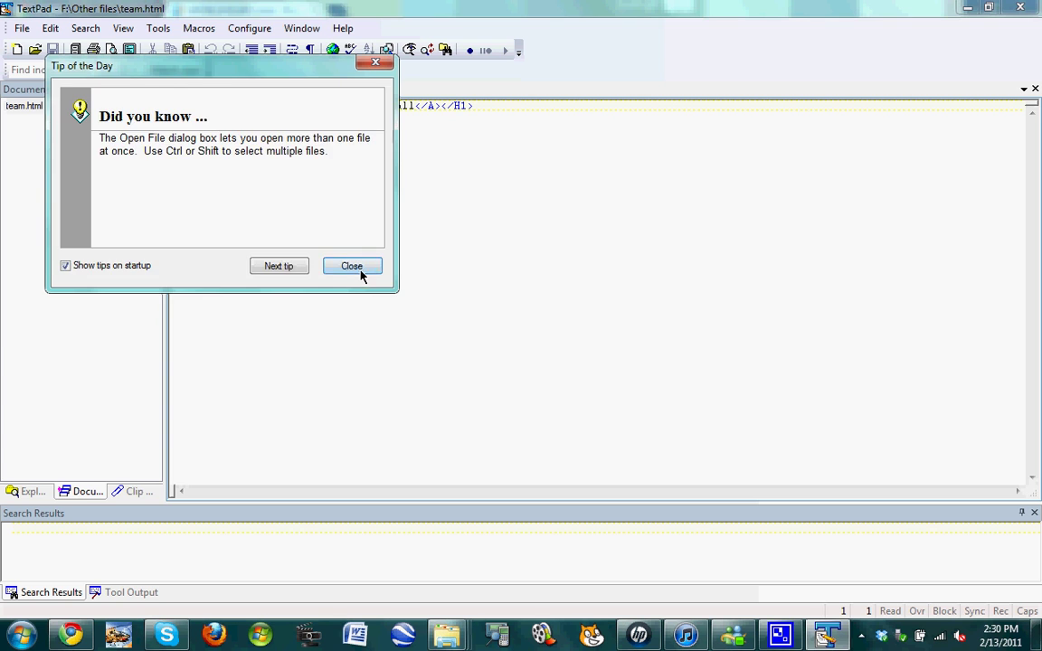
left_click(359, 268)
Replace 'Assualt-team' in the install link with the pasted PongEvolution jar file name
left_click_drag(256, 108, 319, 109)
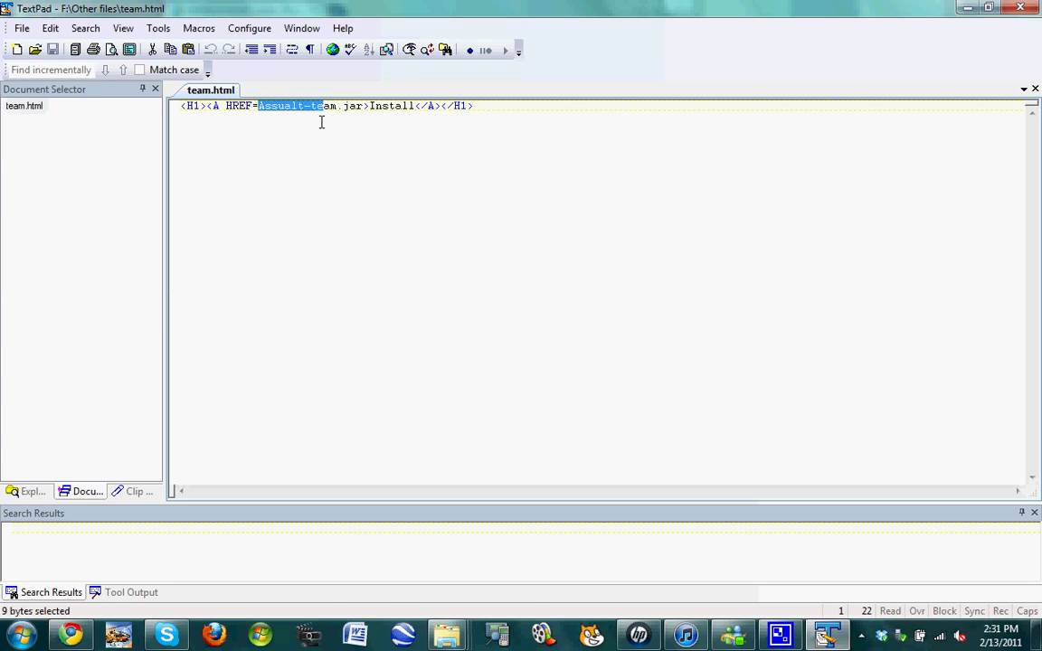
left_click_drag(549, 105, 342, 106)
mouse_move(109, 72)
left_mouse_down()
mouse_move(216, 103)
mouse_move(177, 102)
left_mouse_up()
left_click(226, 105)
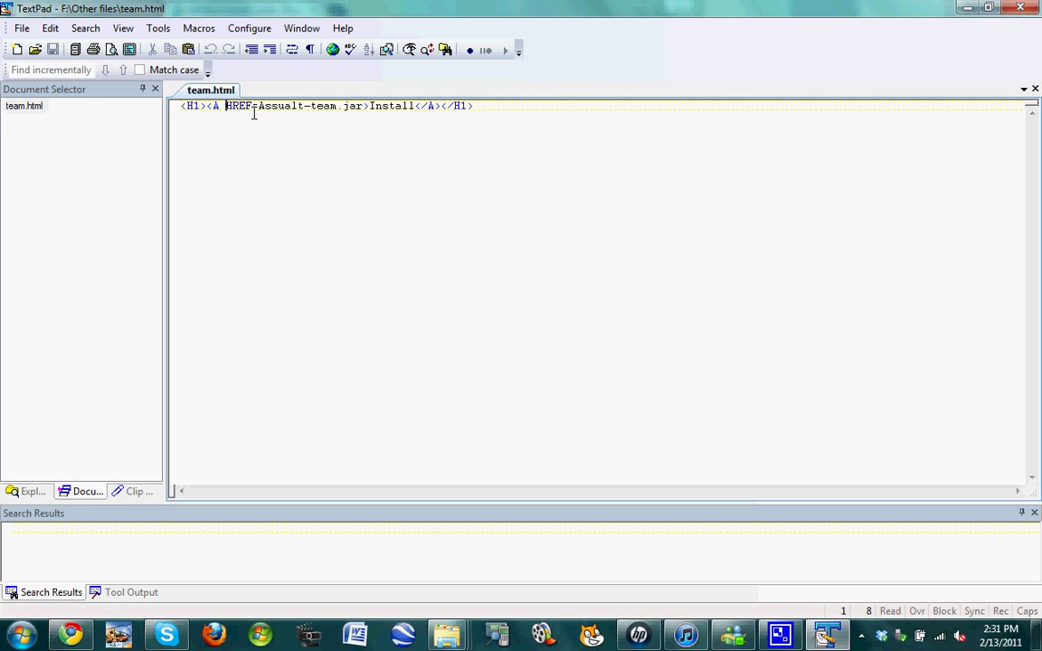
left_click_drag(259, 107, 327, 119)
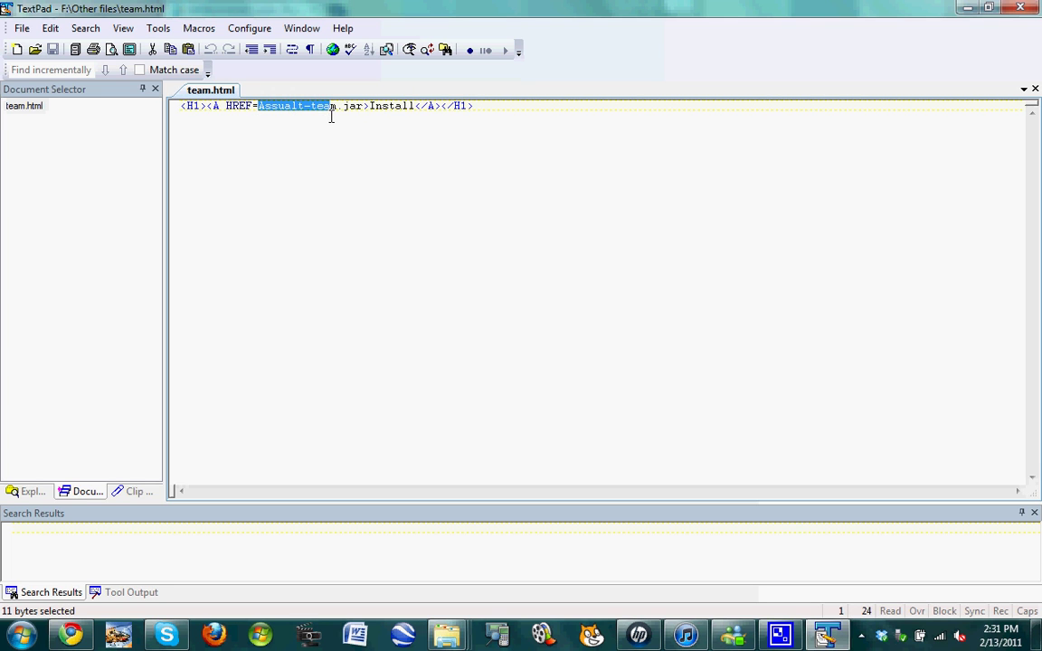
type("MobileHeart.com-PongEvolution-1573-3043 (1)")
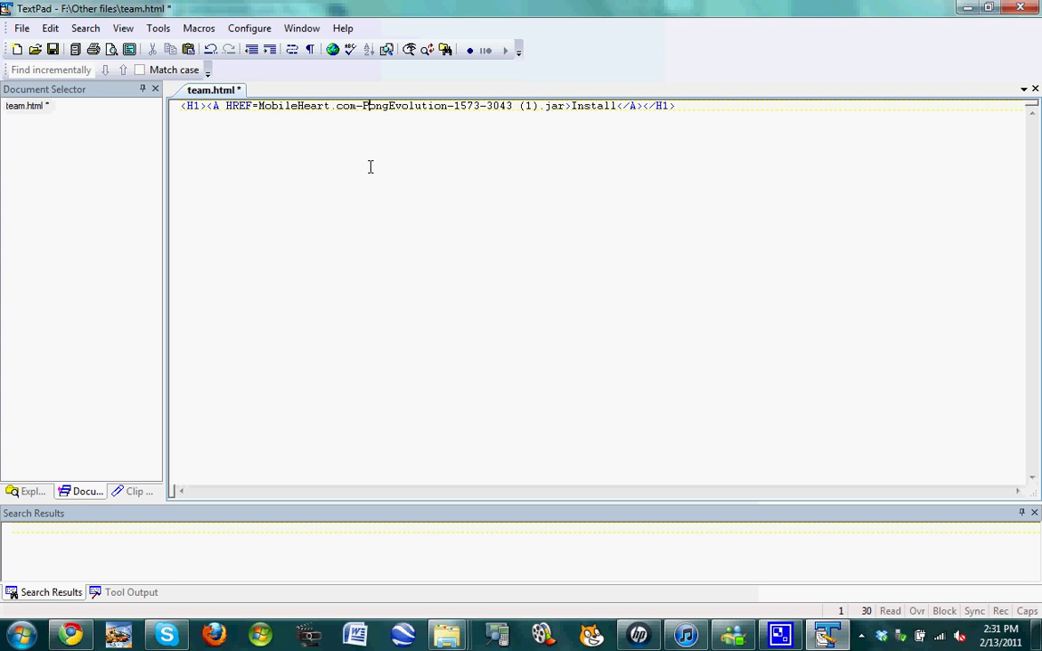
Save the edited page as installpong.html in the Other files folder using Save As
left_click(21, 28)
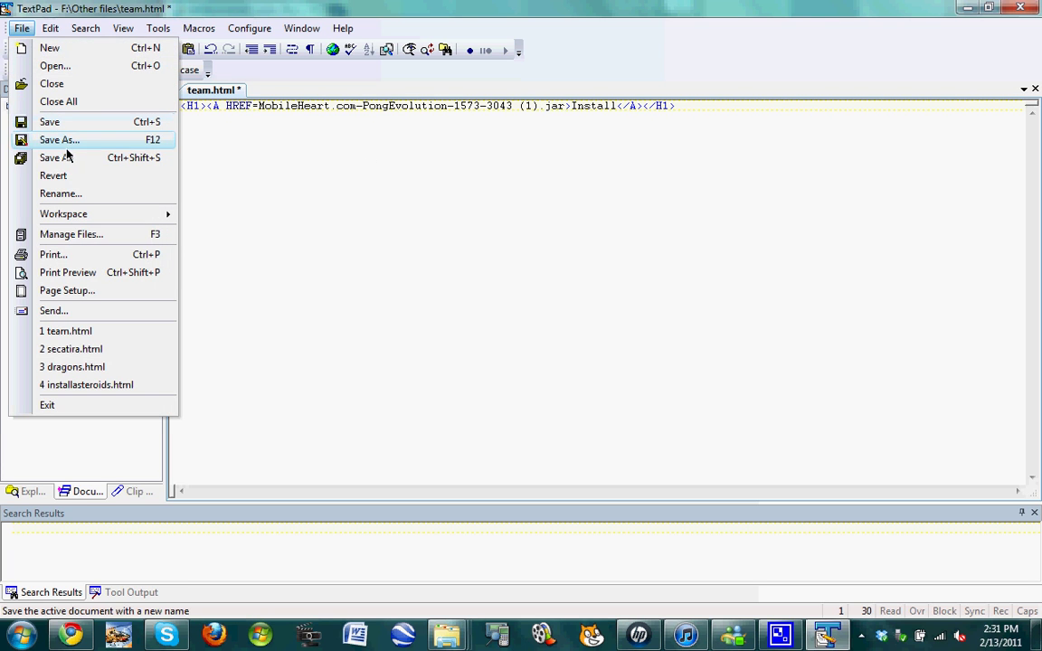
left_click(62, 140)
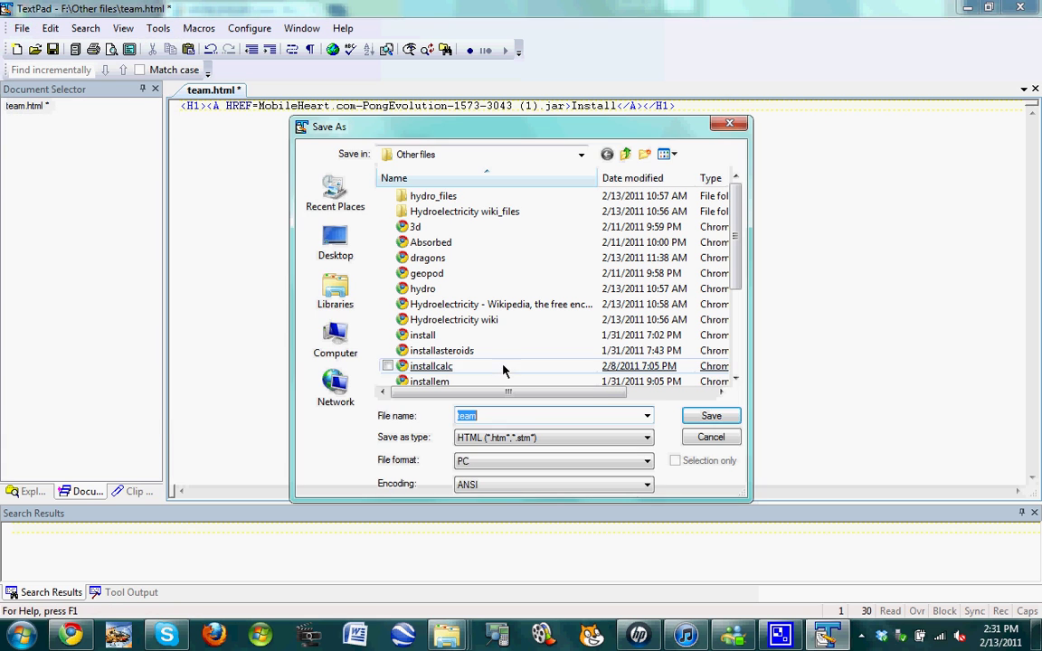
type("install")
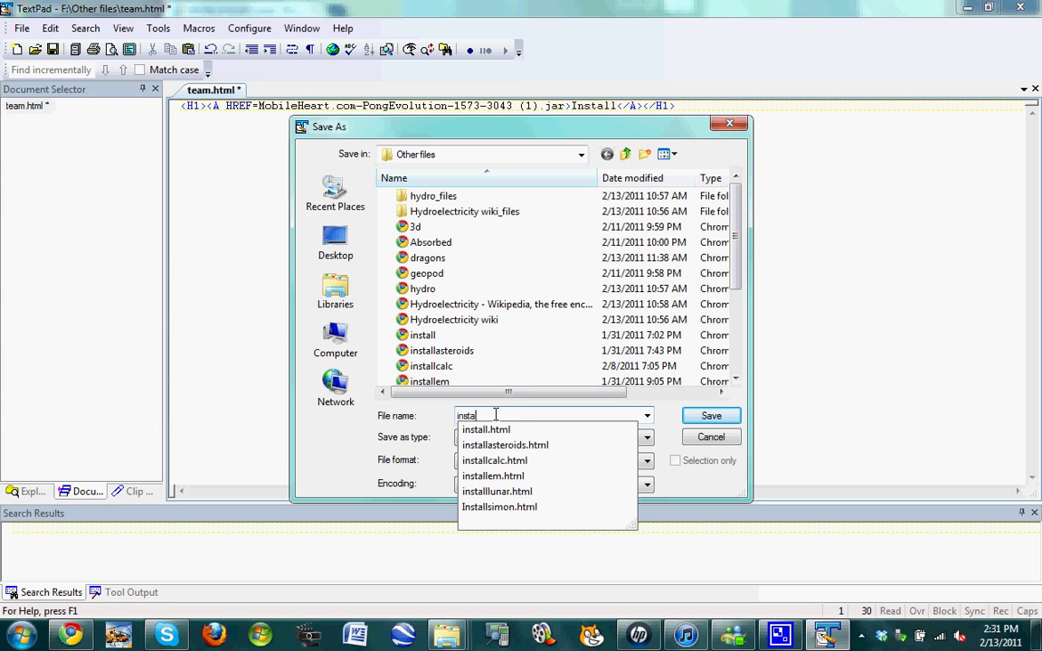
type("pong")
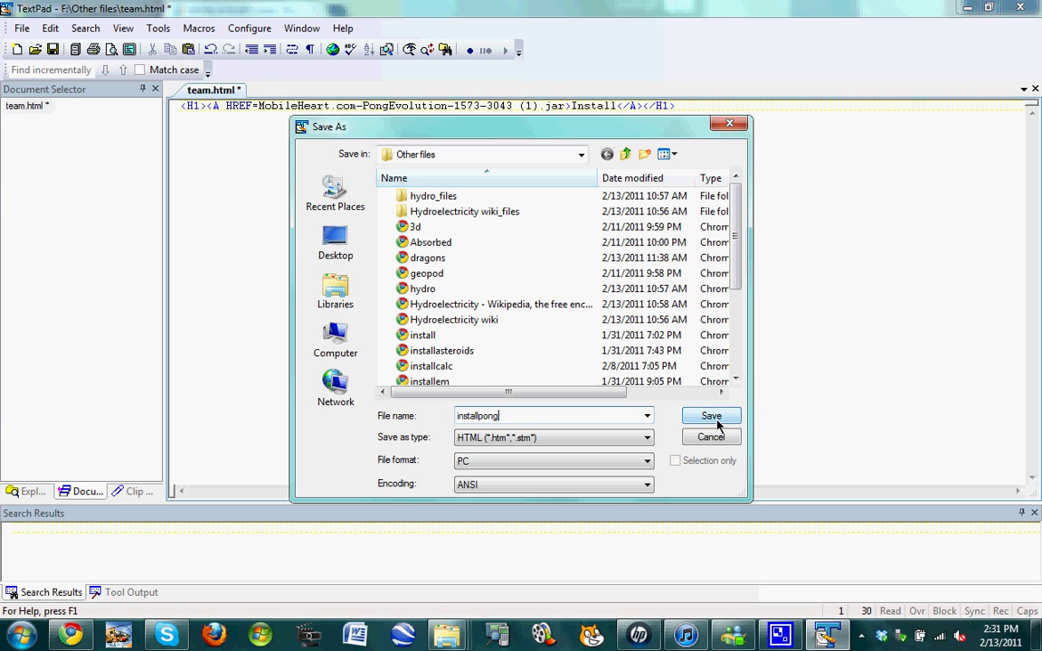
left_click(719, 419)
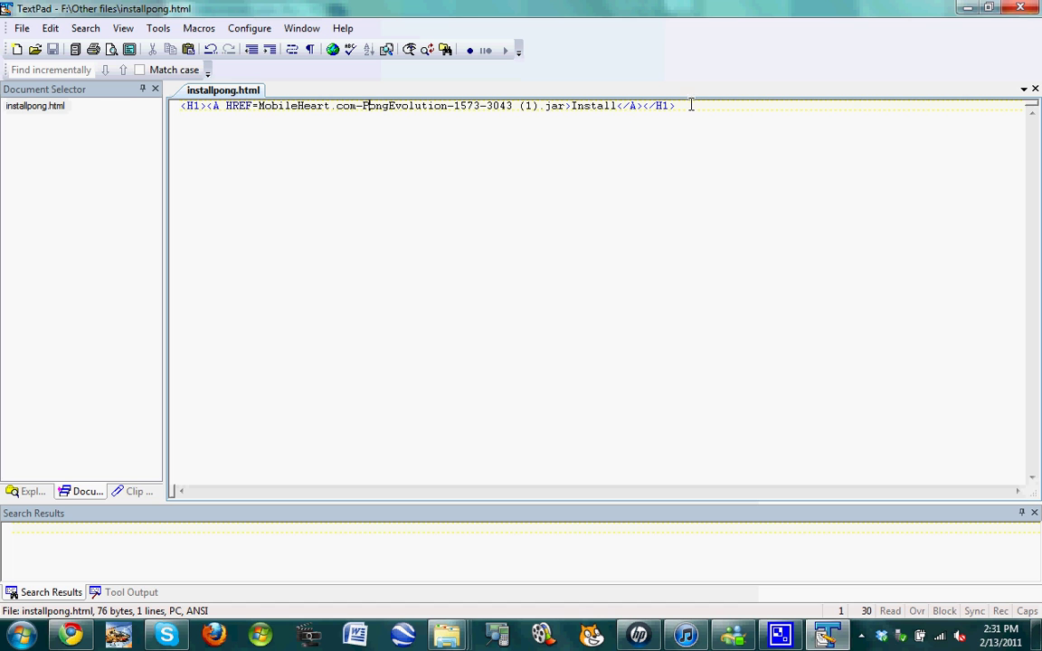
Minimise TextPad and close the Other files window, leaving the Downloads folder in front
mouse_move(691, 106)
left_mouse_down()
mouse_move(333, 126)
mouse_move(178, 151)
left_mouse_up()
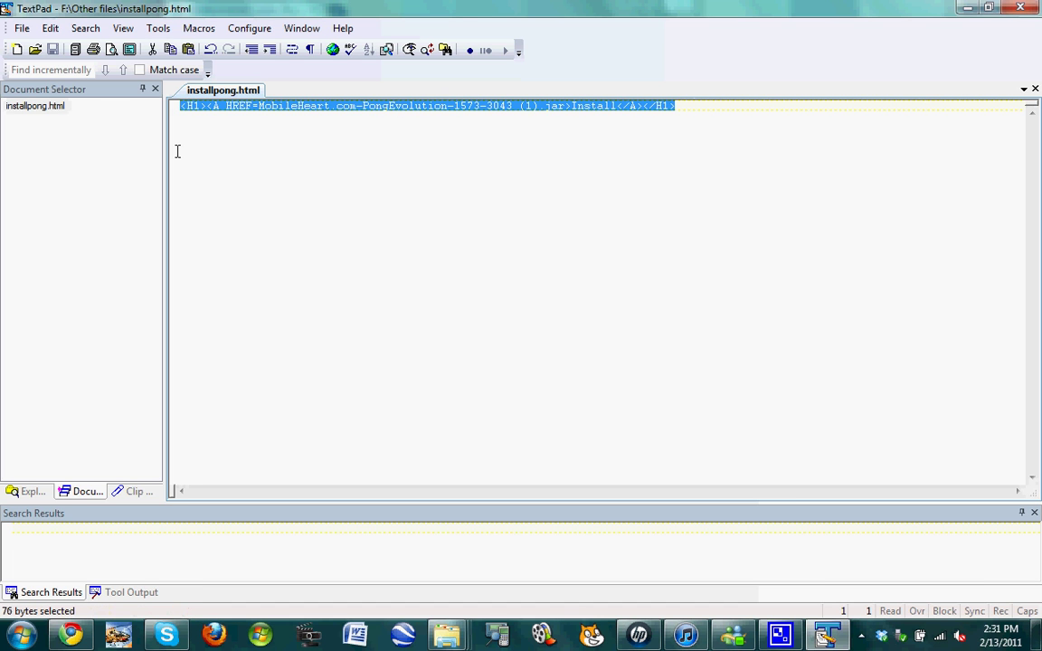
left_click(968, 8)
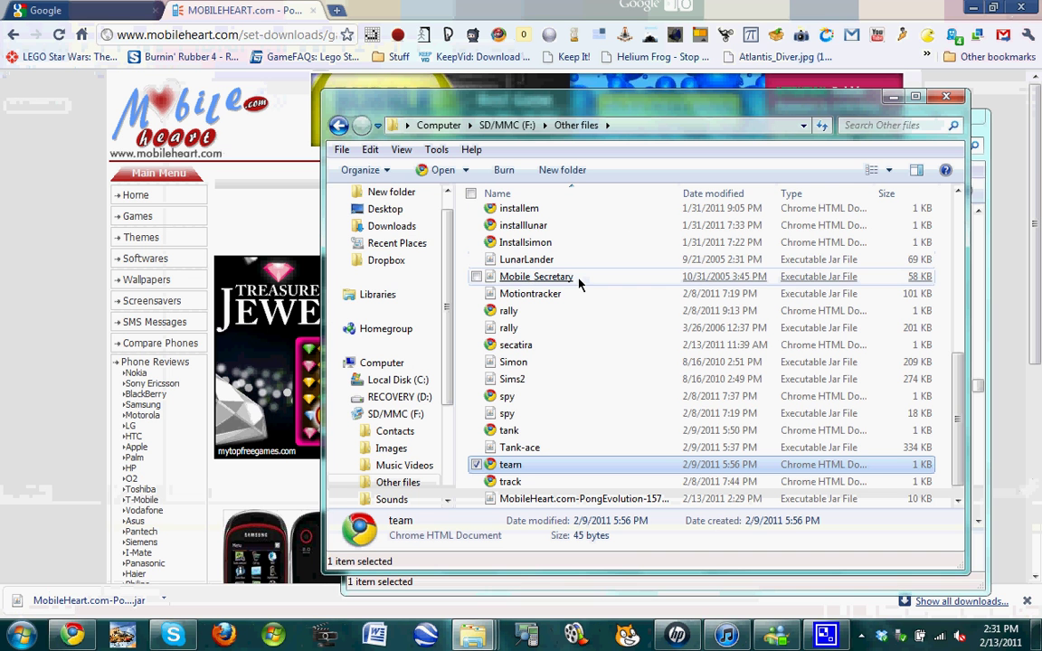
left_click(959, 98)
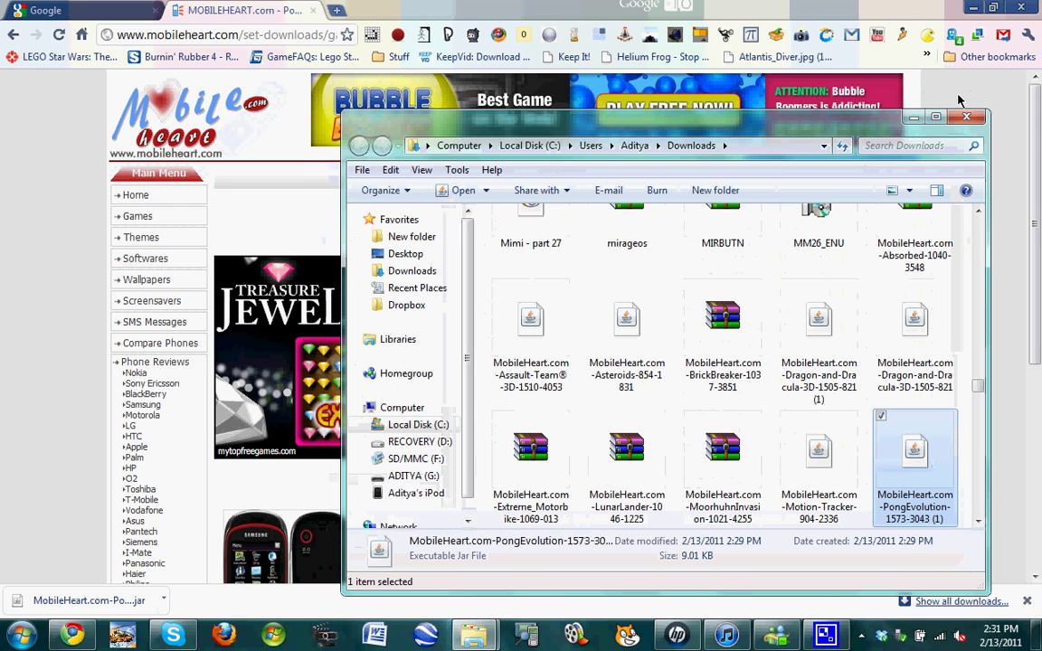